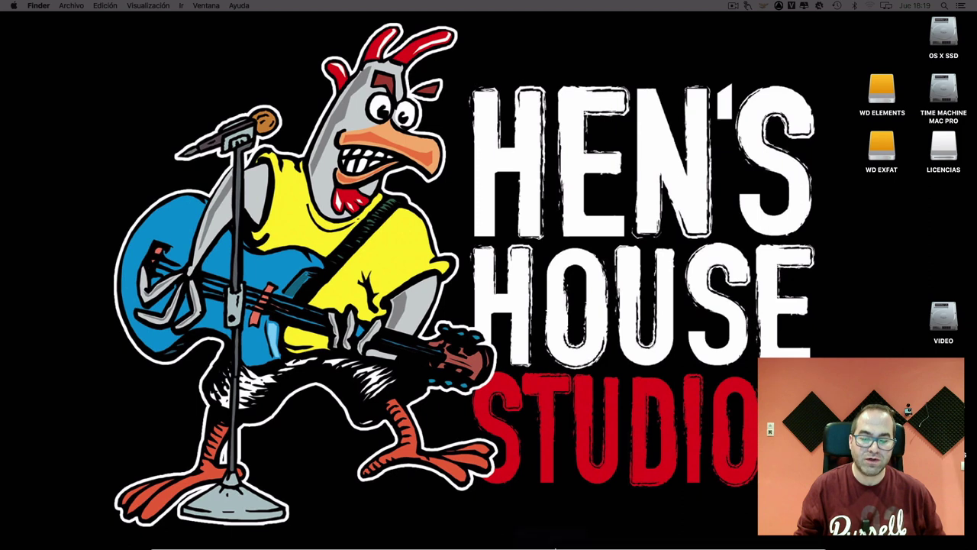
# Launch HOFA CD-Burn.DDP.Master PRO and drop the five WAV songs into a new project as tracks 1–5
pyautogui.click(592, 533)
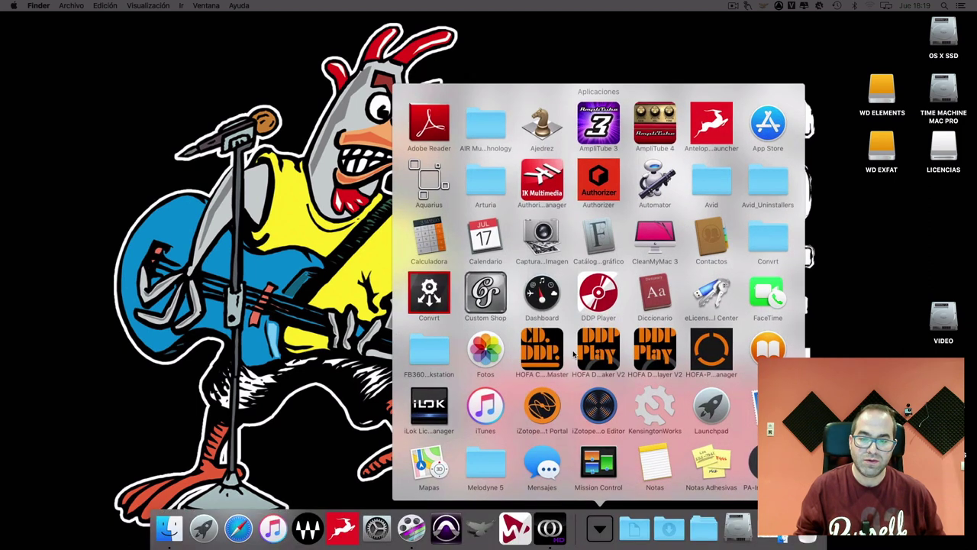
pyautogui.click(553, 353)
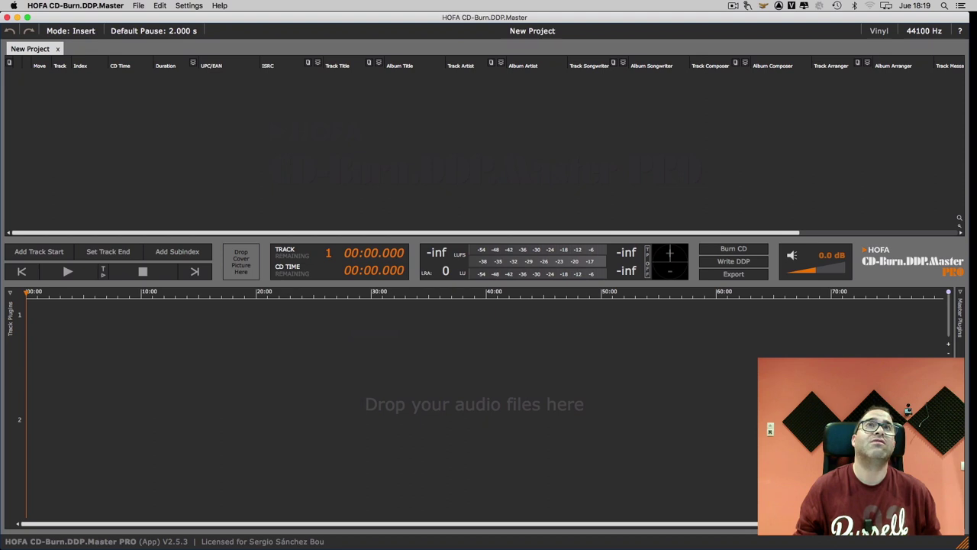
pyautogui.moveTo(306, 138); pyautogui.dragTo(218, 411)
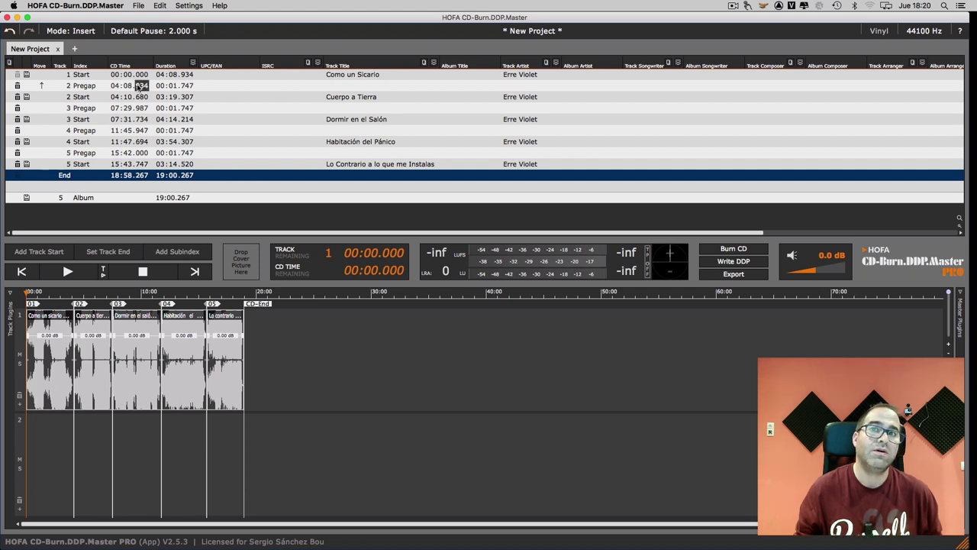
pyautogui.moveTo(138, 86)
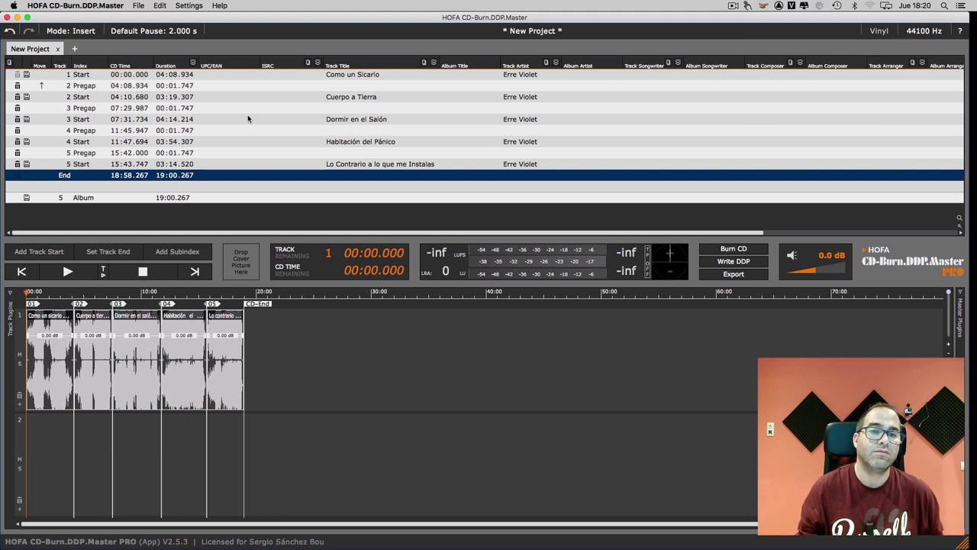
pyautogui.moveTo(250, 117)
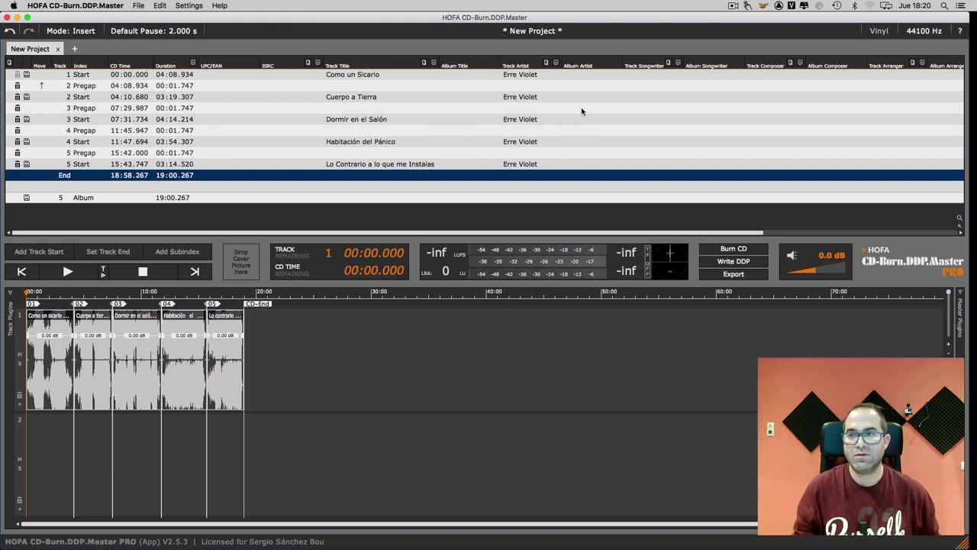
pyautogui.hscroll(5, 582, 112)
pyautogui.hscroll(4, 584, 109)
pyautogui.hscroll(-10, 565, 110)
pyautogui.hscroll(-2, 562, 109)
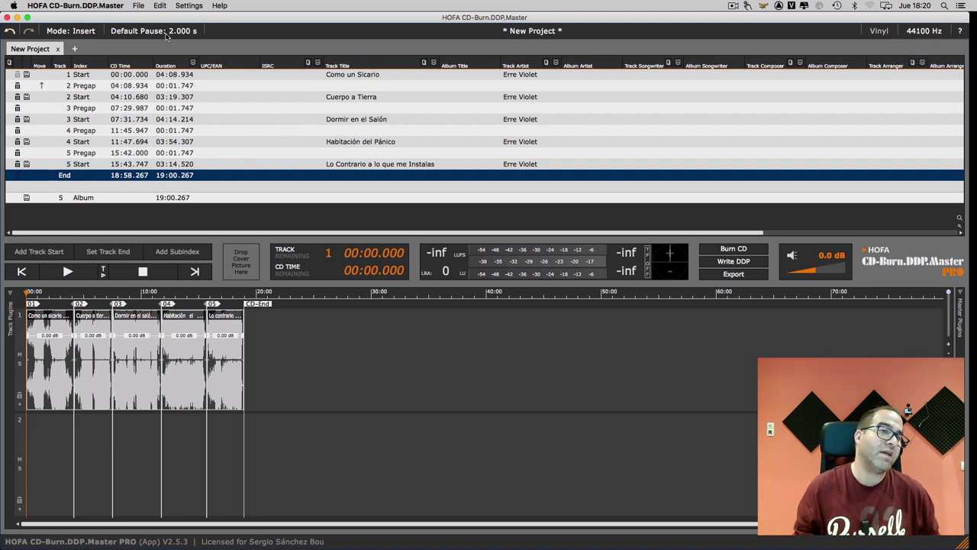
pyautogui.moveTo(158, 40)
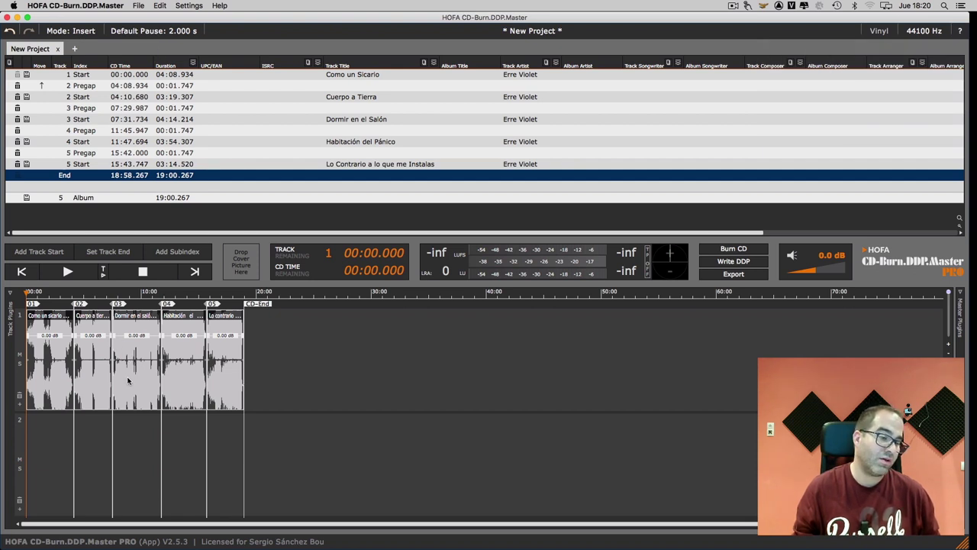
# Move the Dormir en el Salón clip down to track 2 and check track 1's plugin list
pyautogui.moveTo(128, 380)
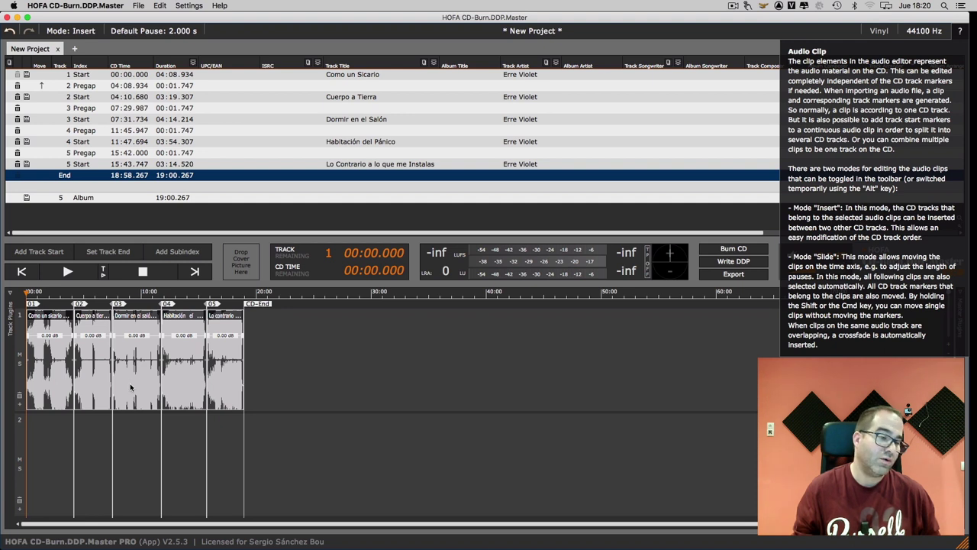
pyautogui.moveTo(131, 387); pyautogui.dragTo(128, 458)
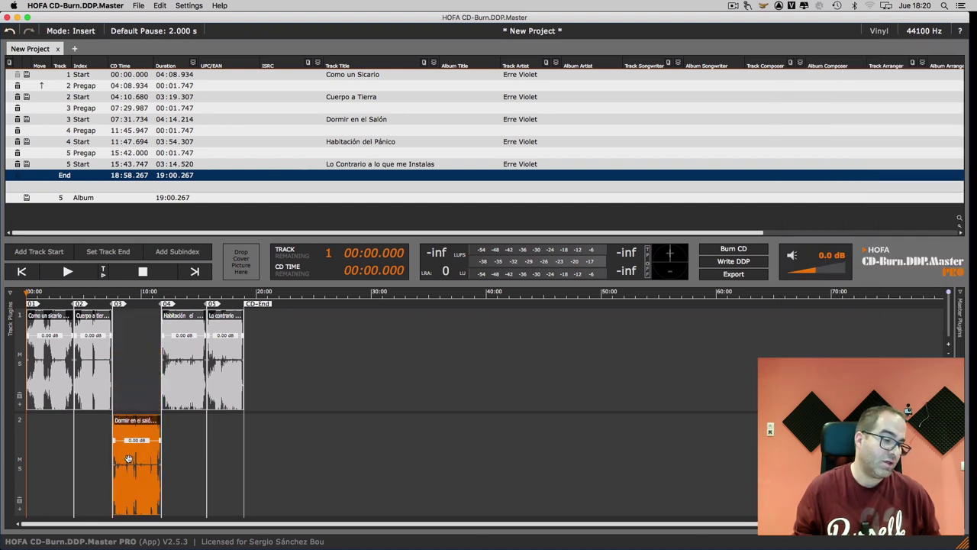
pyautogui.click(10, 295)
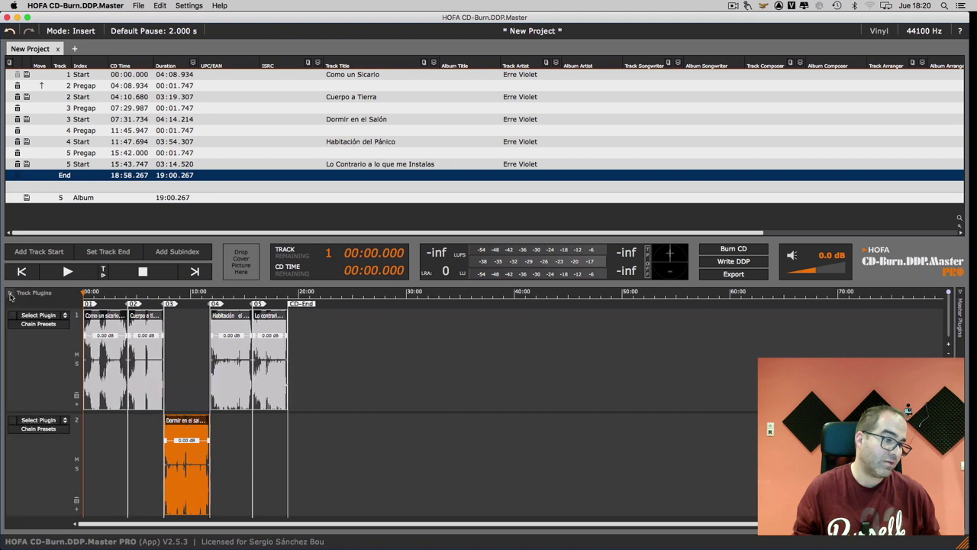
pyautogui.click(45, 316)
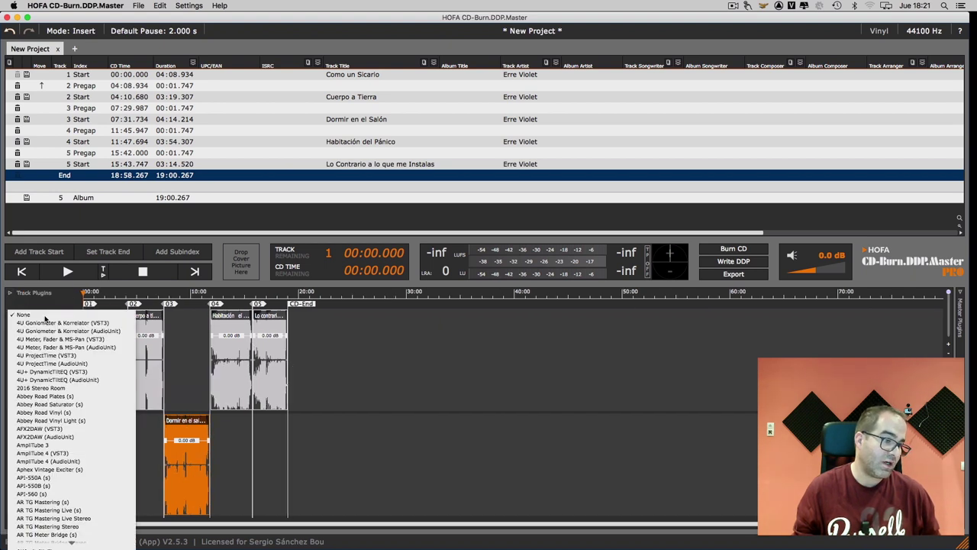
pyautogui.click(45, 315)
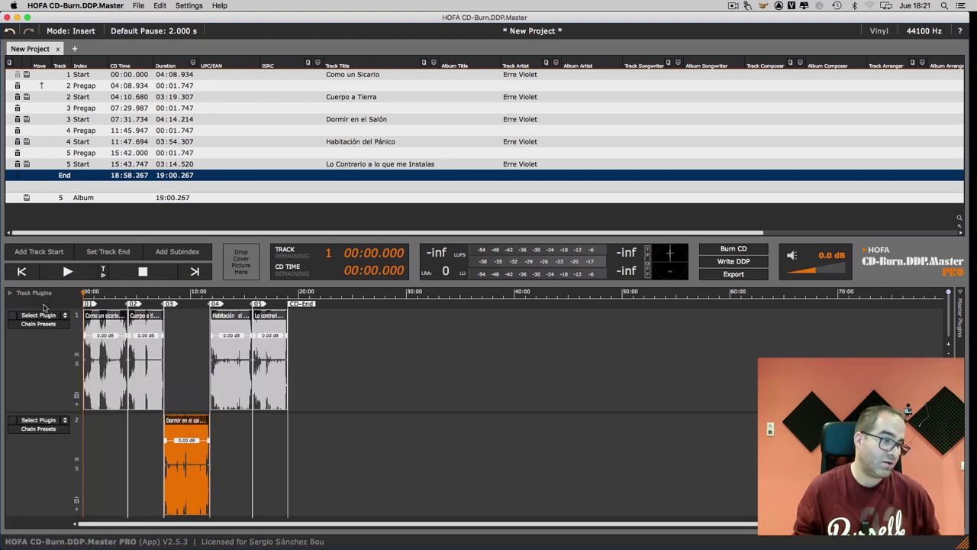
# Browse the master plugins, return Dormir en el Salón to its track 1 gap, and raise its gain
pyautogui.click(961, 295)
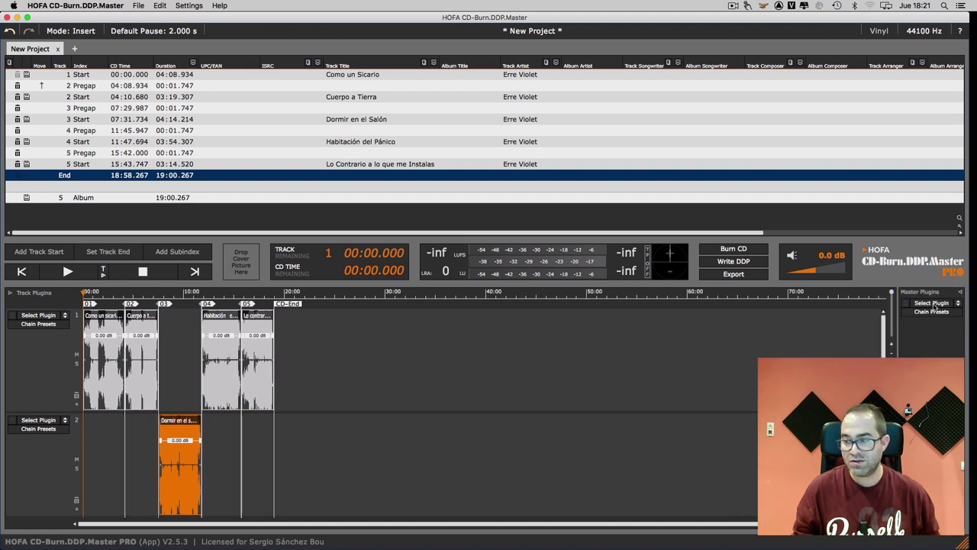
pyautogui.click(934, 308)
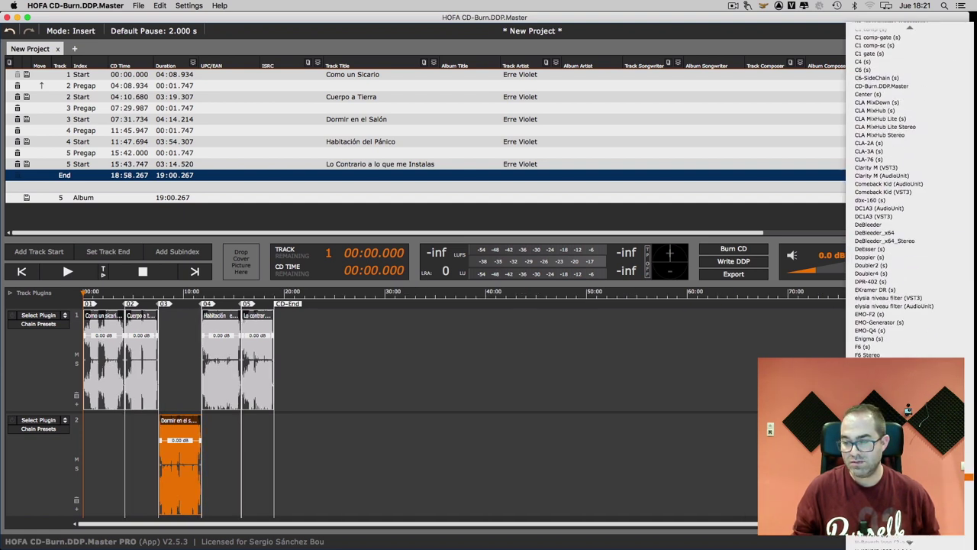
pyautogui.press('Escape')
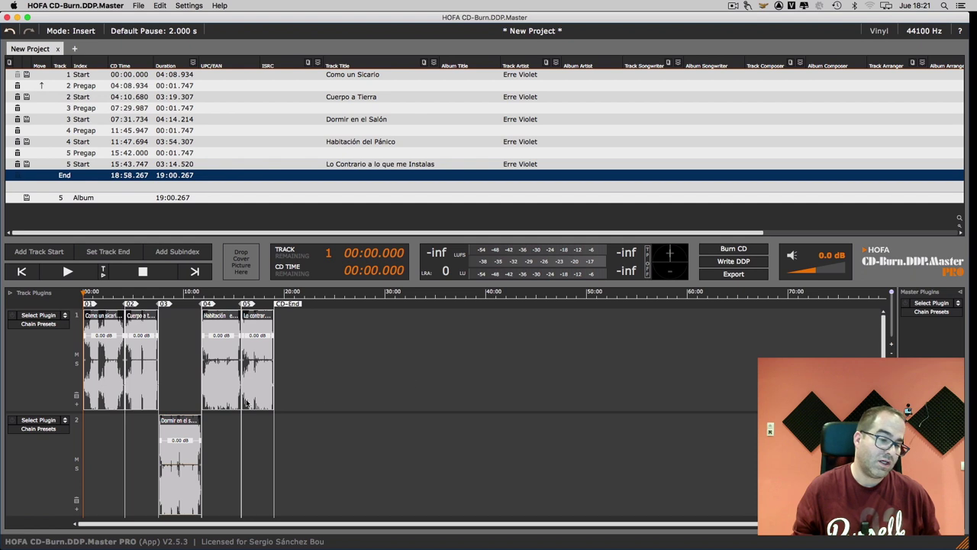
pyautogui.moveTo(180, 469); pyautogui.dragTo(171, 389)
pyautogui.moveTo(180, 335); pyautogui.dragTo(176, 336)
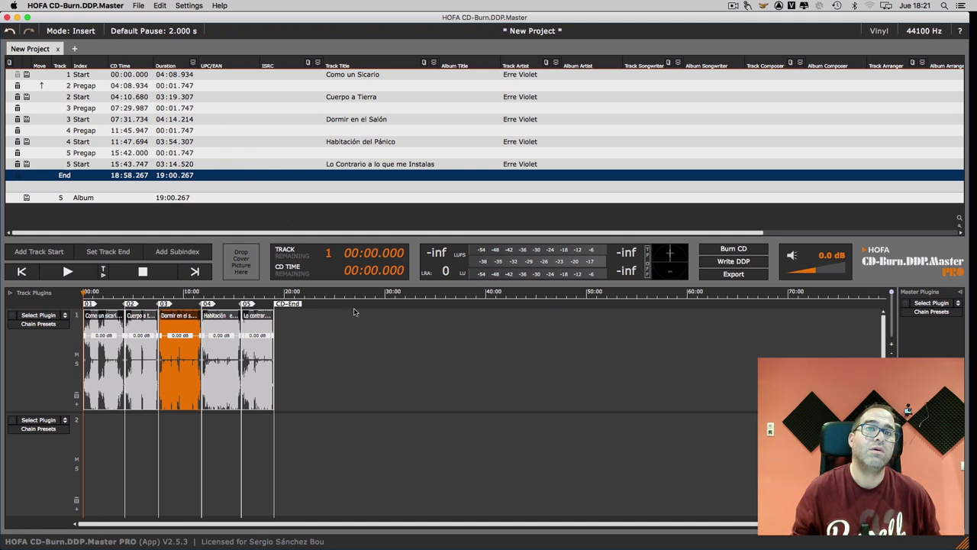
# Play the CD from the start, skip ahead to tracks 2 and 3, and stop at 07:35.160
pyautogui.click(372, 338)
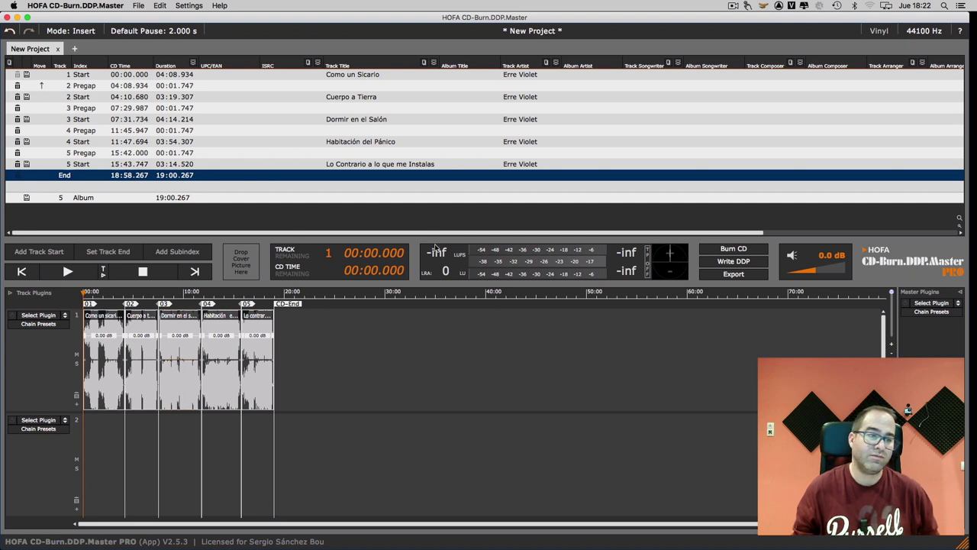
pyautogui.click(69, 273)
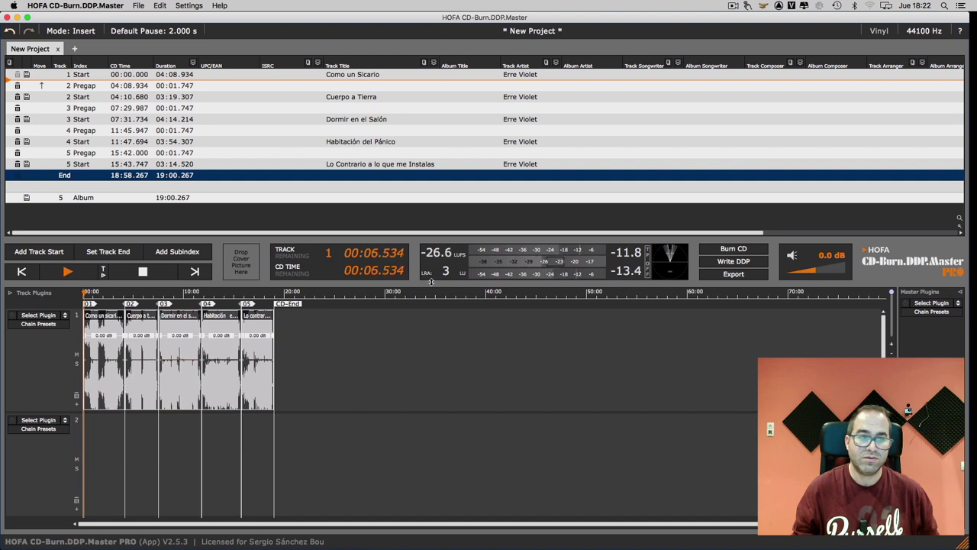
pyautogui.click(191, 272)
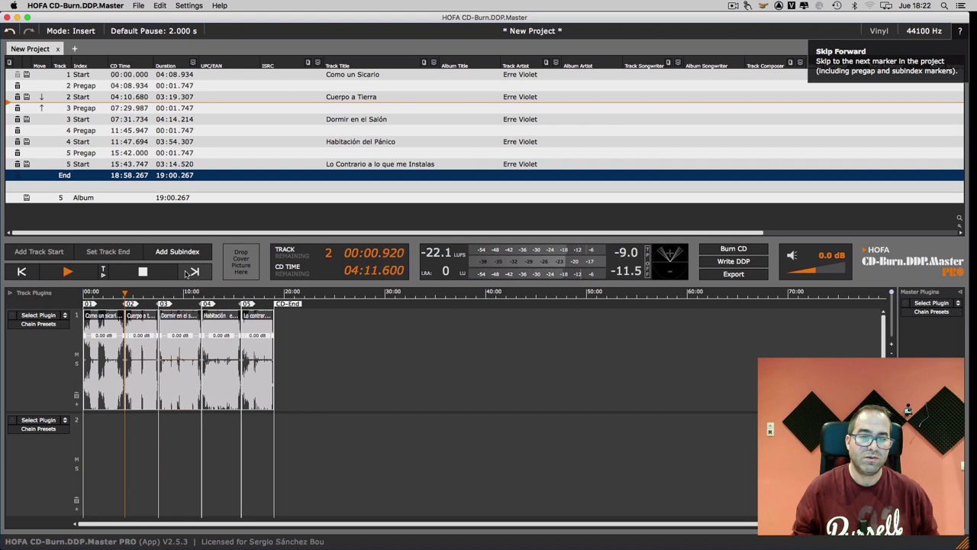
pyautogui.click(187, 274)
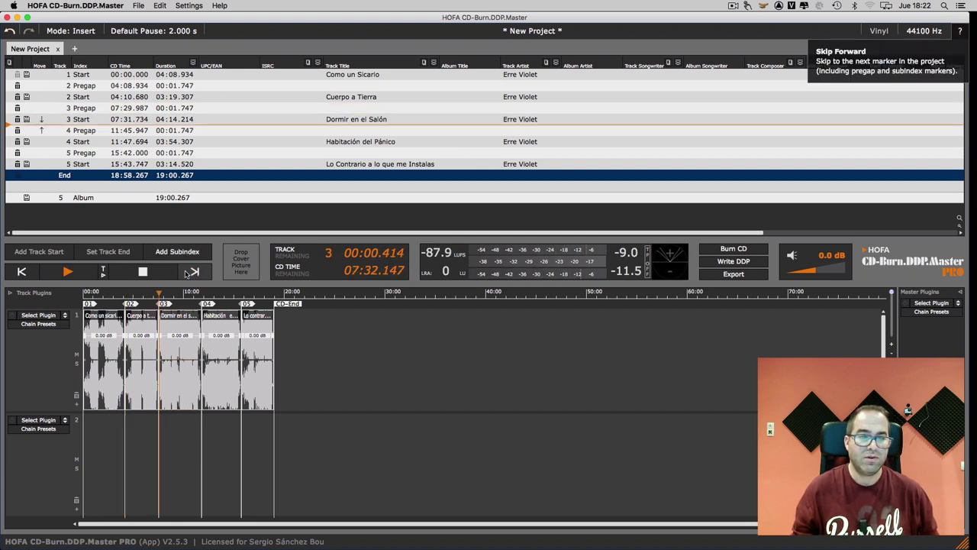
pyautogui.click(143, 272)
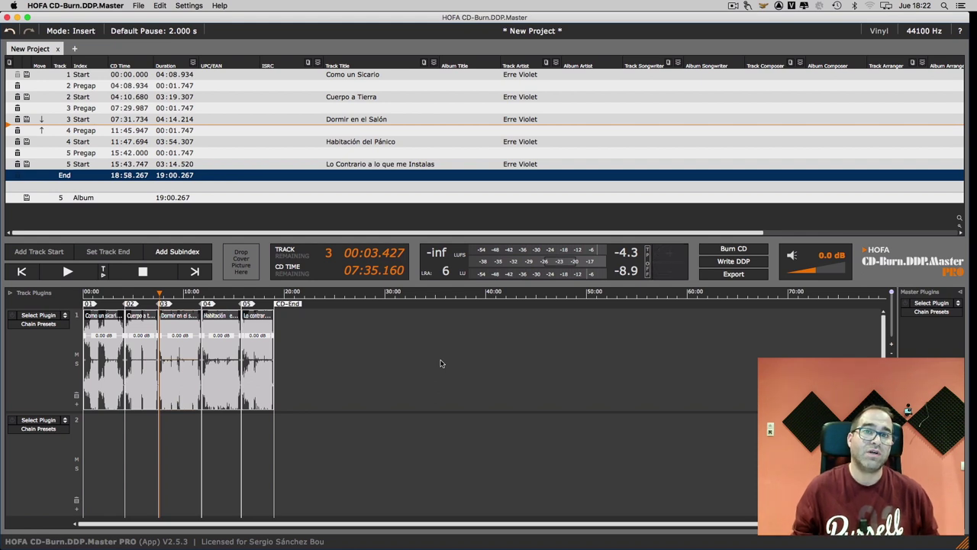
# Write the DDP image with a zip into a new Desktop folder 'YOUTUBE DDP', opening it in DDP Player Maker
pyautogui.click(731, 261)
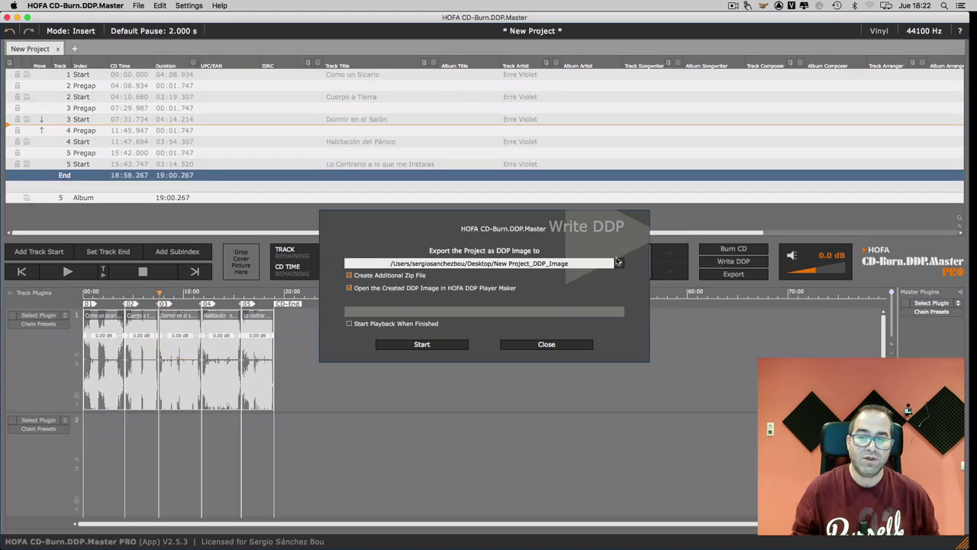
pyautogui.click(619, 264)
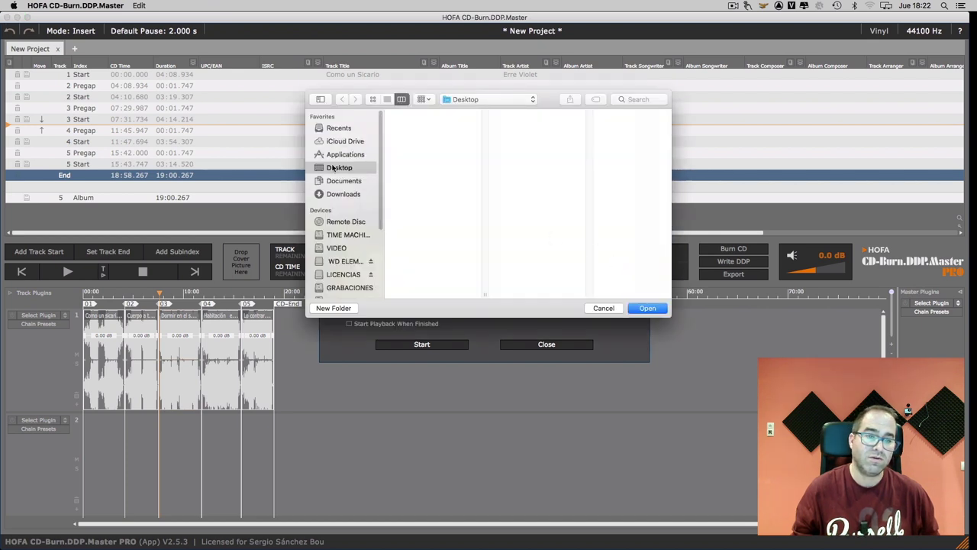
pyautogui.click(331, 308)
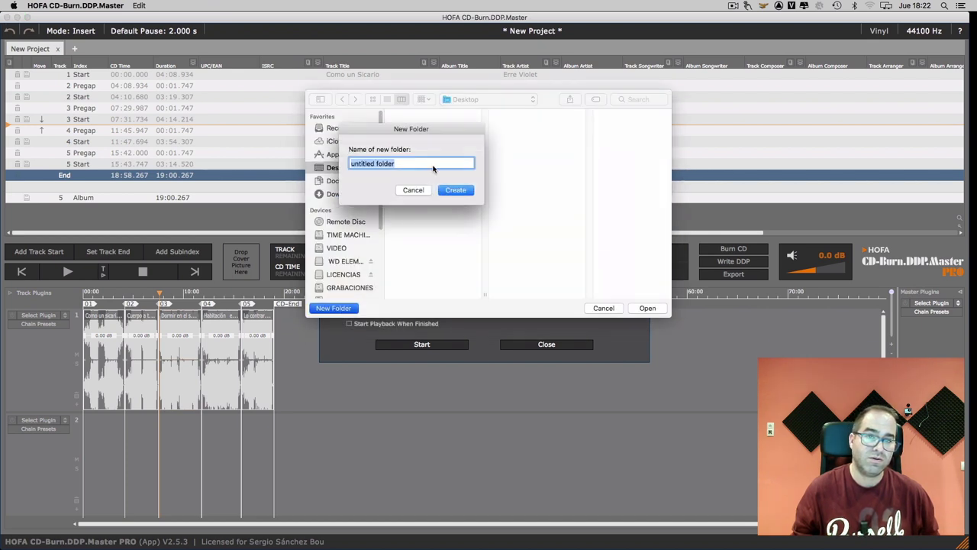
pyautogui.write('YOUTUBE DDP')
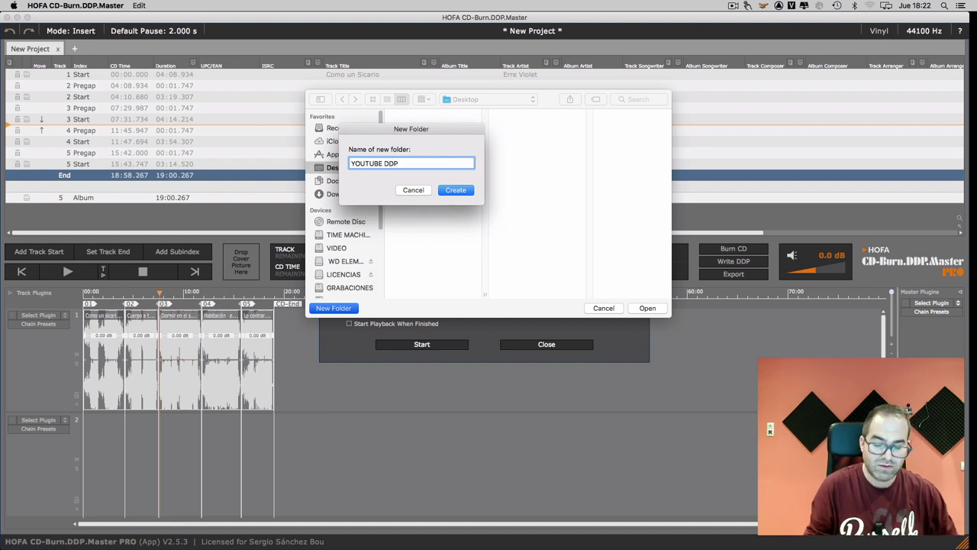
pyautogui.press('Return')
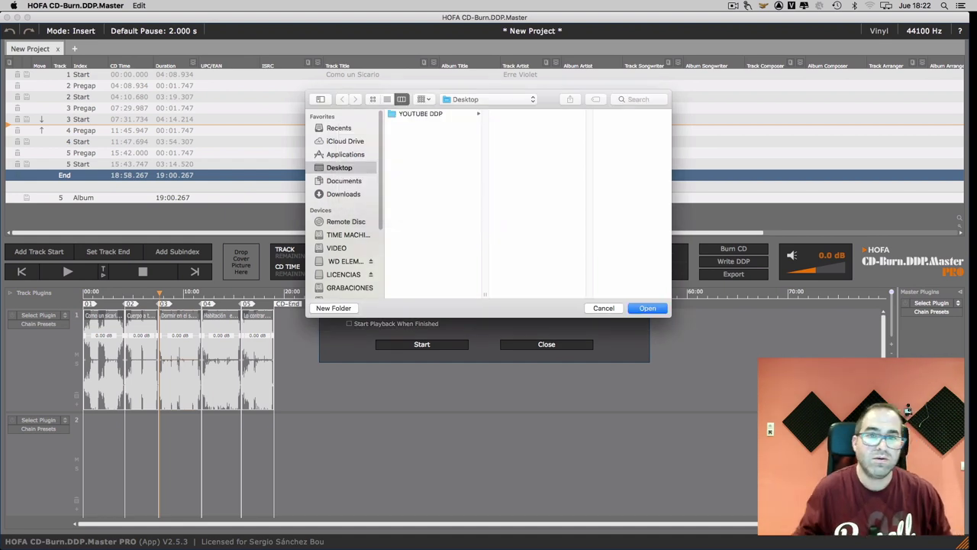
pyautogui.click(647, 308)
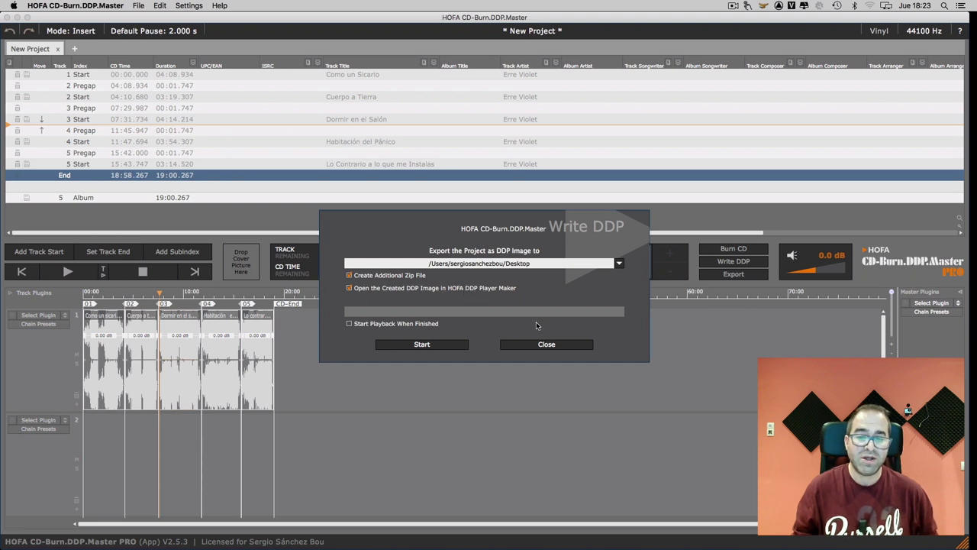
pyautogui.click(405, 345)
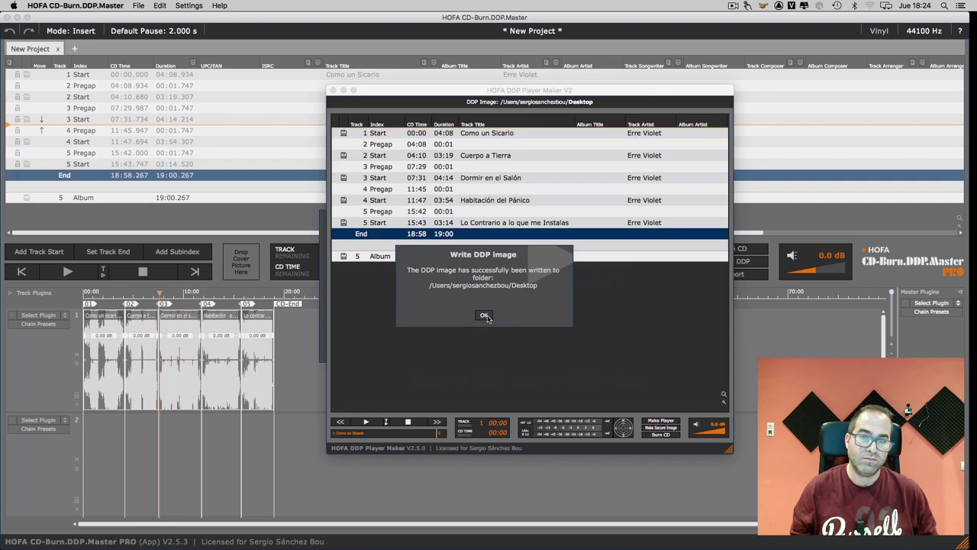
# Dismiss the DDP success notice, close the Write DDP dialog, and minimize the CD-Burn window
pyautogui.click(486, 317)
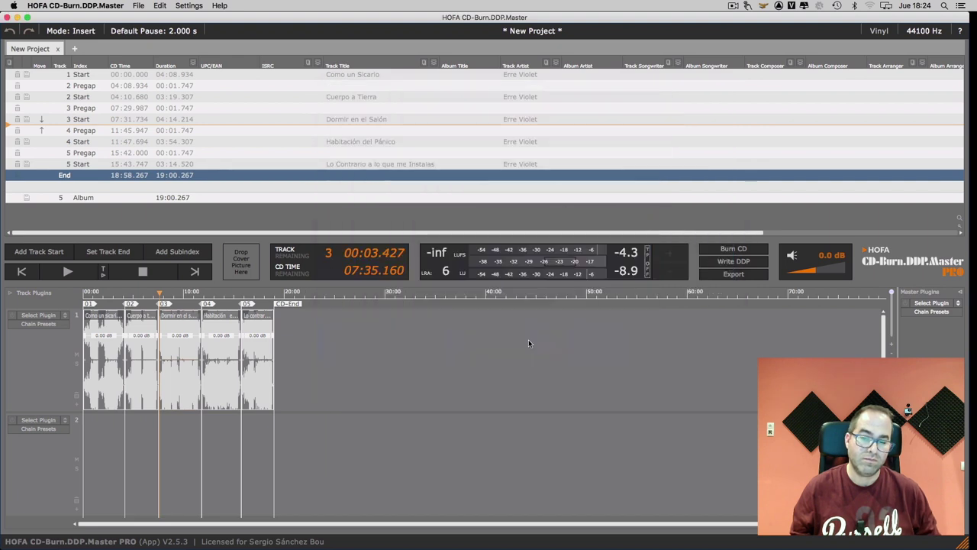
pyautogui.click(529, 342)
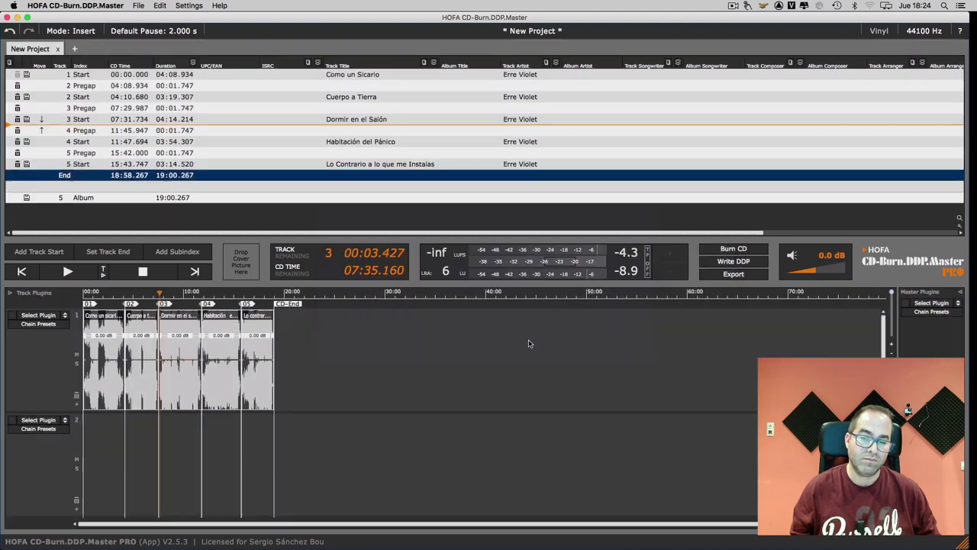
pyautogui.click(18, 17)
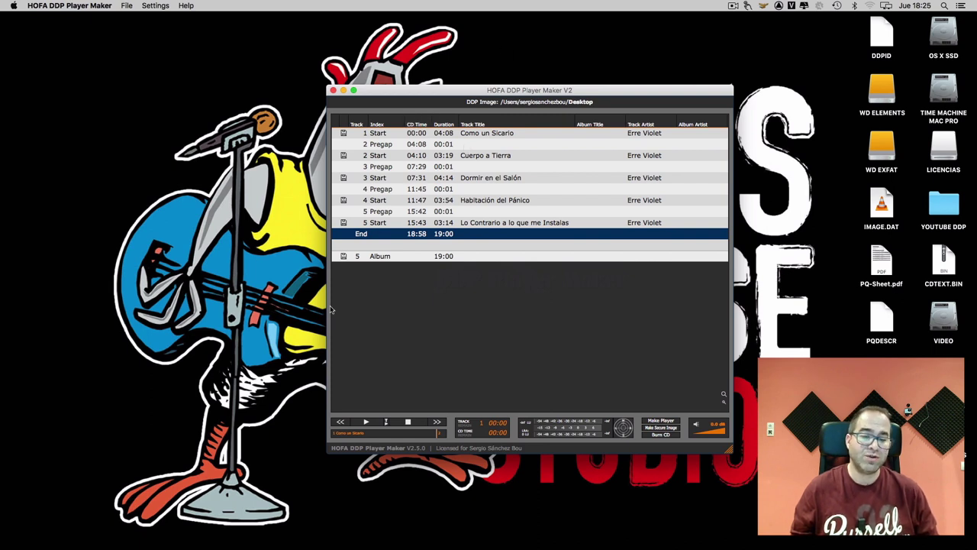
# Play the DDP image, skip ahead to track 4 'Habitación del Pánico', and stop at 11:50
pyautogui.click(358, 424)
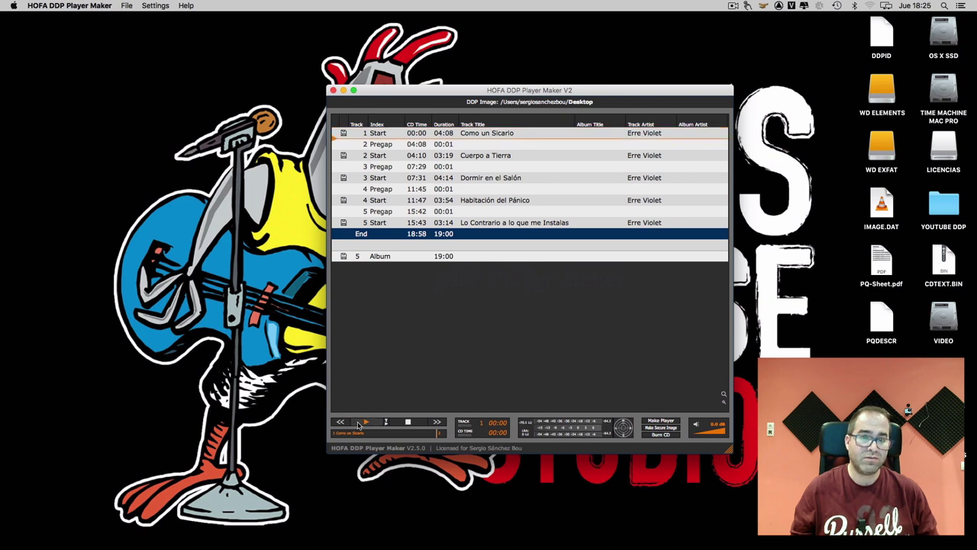
pyautogui.click(439, 422)
pyautogui.click(439, 422)
pyautogui.click(439, 422)
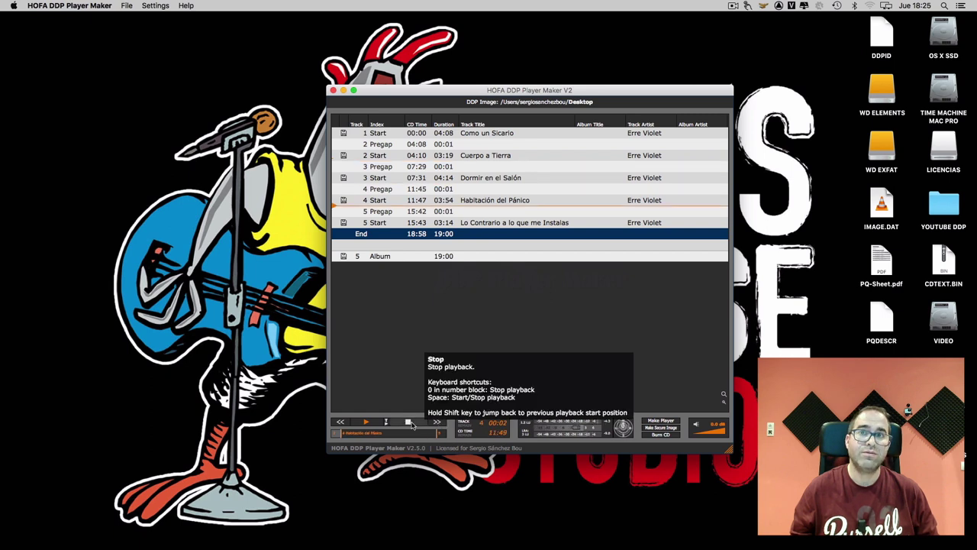
pyautogui.click(408, 422)
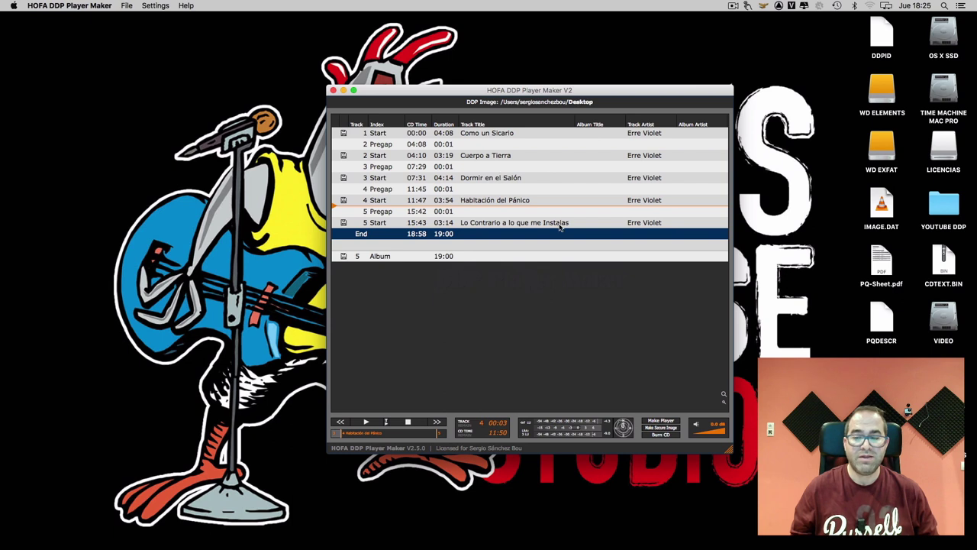
# Begin making a DDP player and acknowledge the zip distribution notice
pyautogui.click(663, 421)
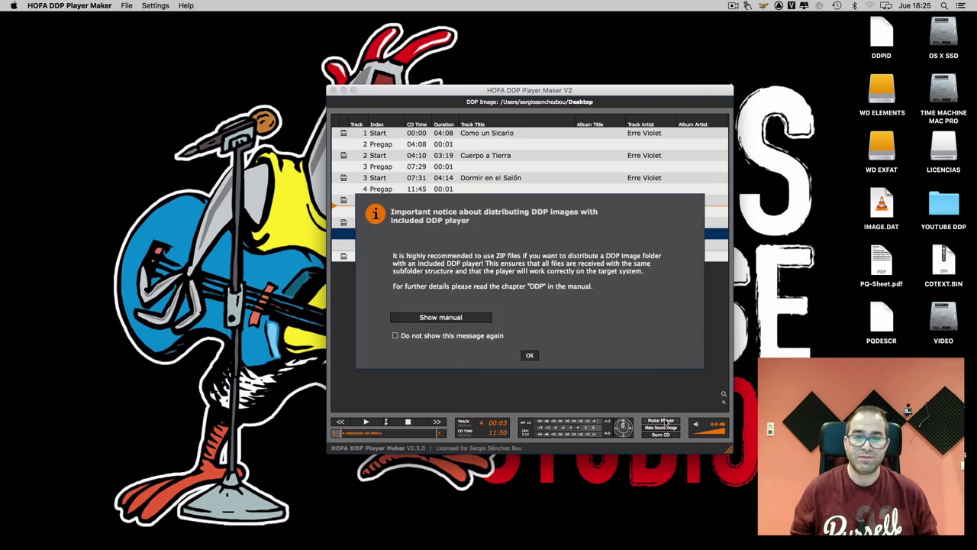
pyautogui.click(530, 357)
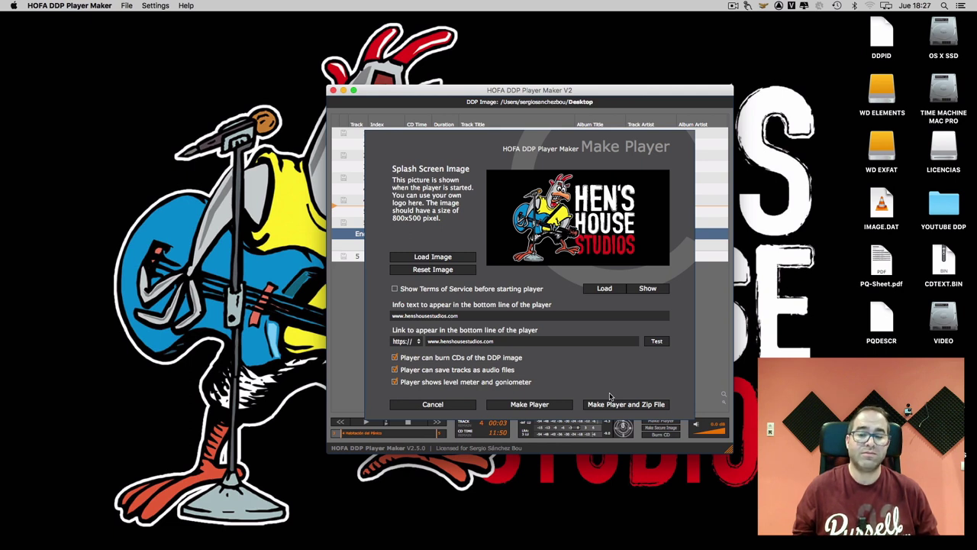
# Save the player with a zip as 'YOUTUBE DDP PLAYER' in the YOUTUBE DDP folder
pyautogui.click(611, 404)
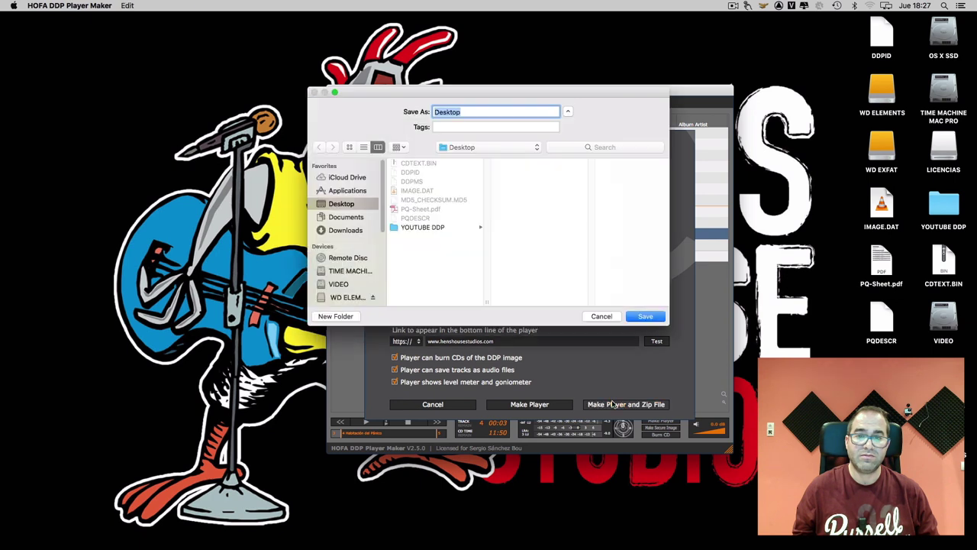
pyautogui.click(422, 228)
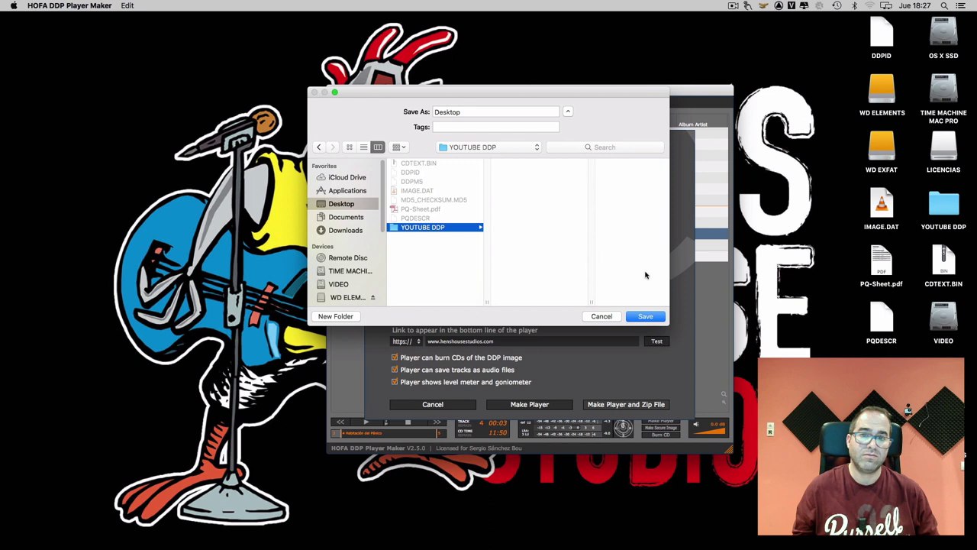
pyautogui.doubleClick(477, 112)
pyautogui.write('YOUTU')
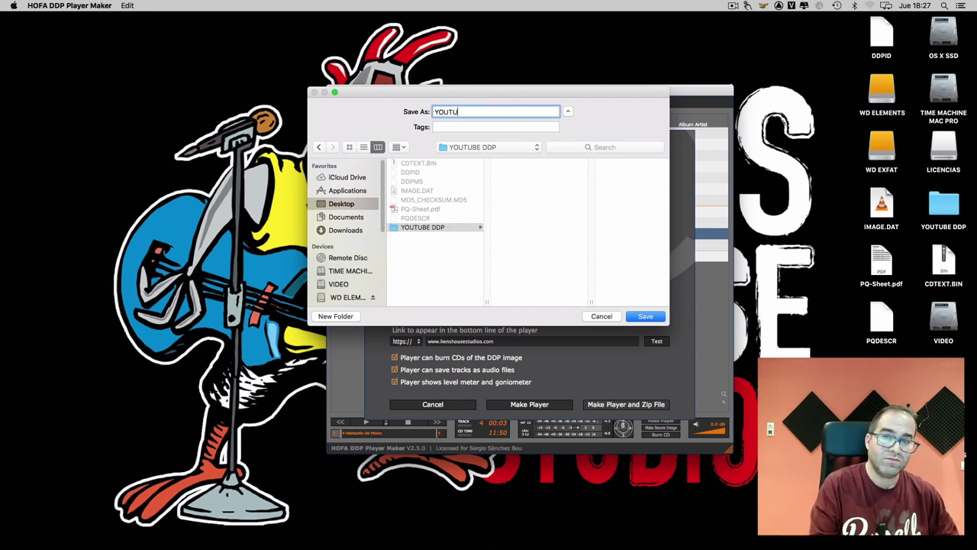
pyautogui.press('BackSpace')
pyautogui.press('BackSpace')
pyautogui.press('BackSpace')
pyautogui.write('UTUBE DDP P')
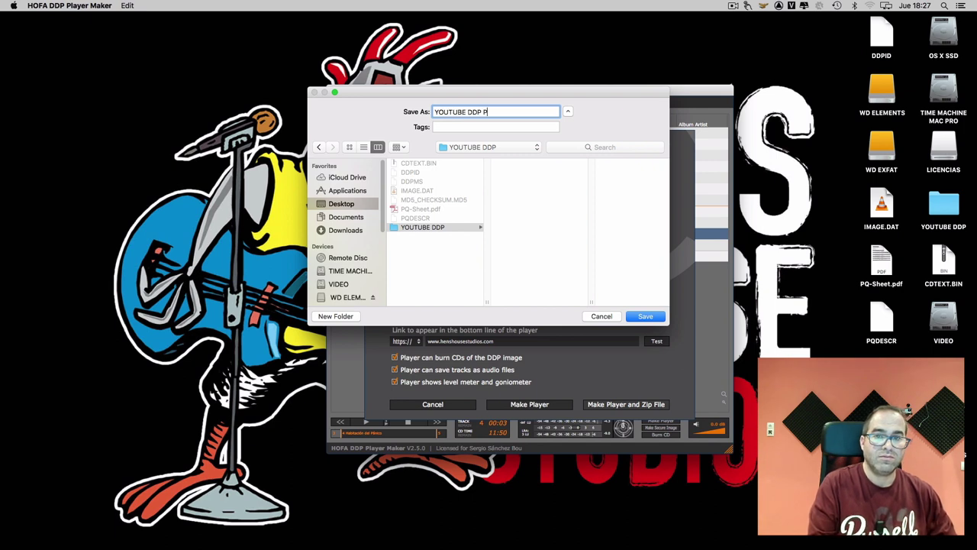
pyautogui.write('LAYER')
pyautogui.press('Return')
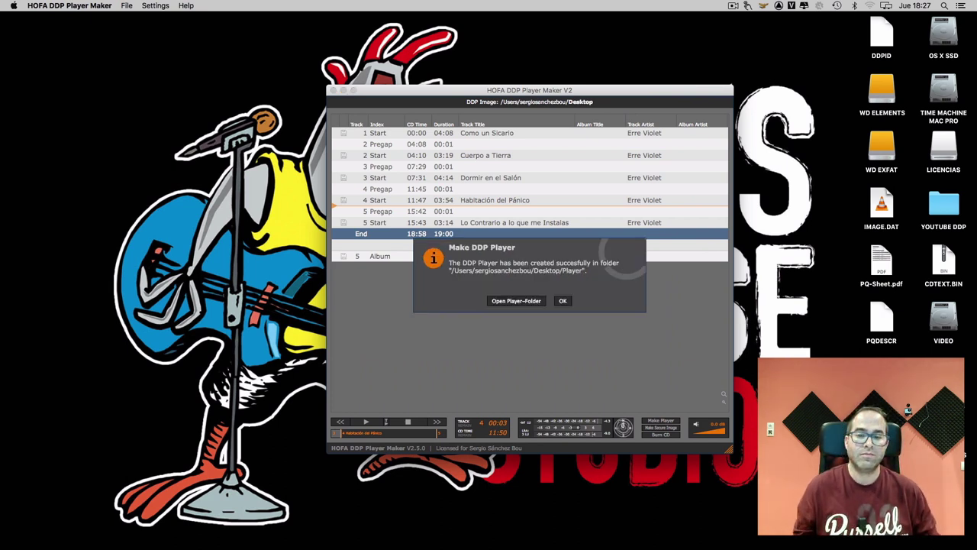
# Open the new Player folder, close DDP Player Maker, and launch HOFA DDP Player macOS
pyautogui.click(539, 302)
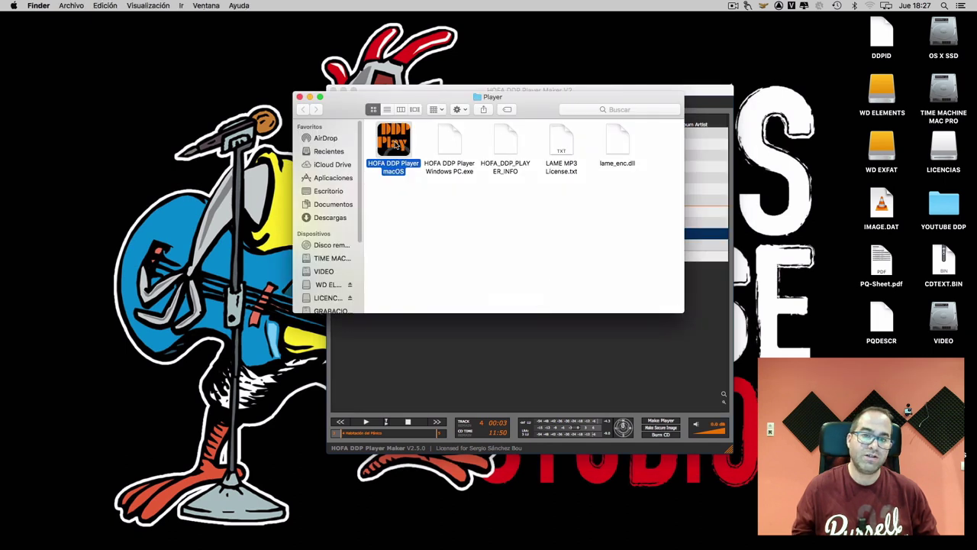
pyautogui.click(376, 88)
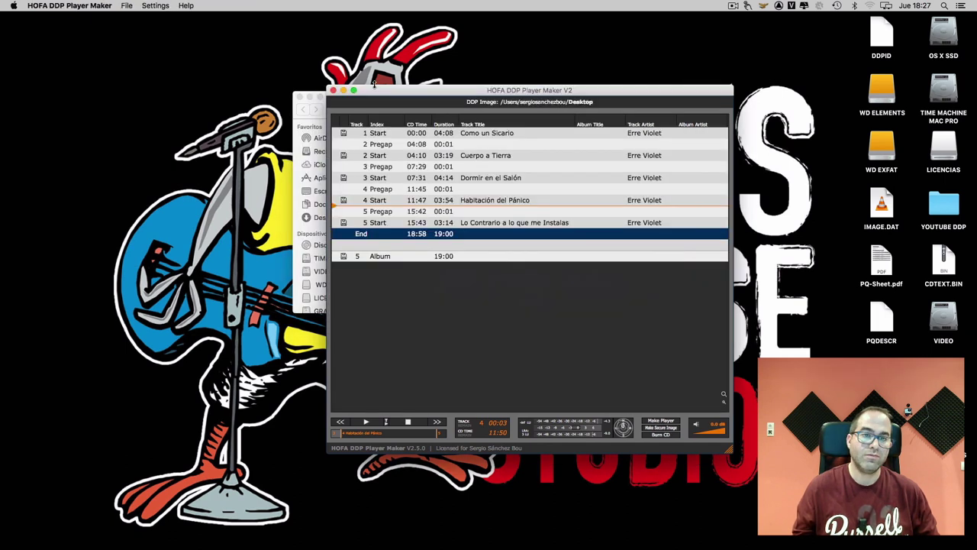
pyautogui.click(333, 91)
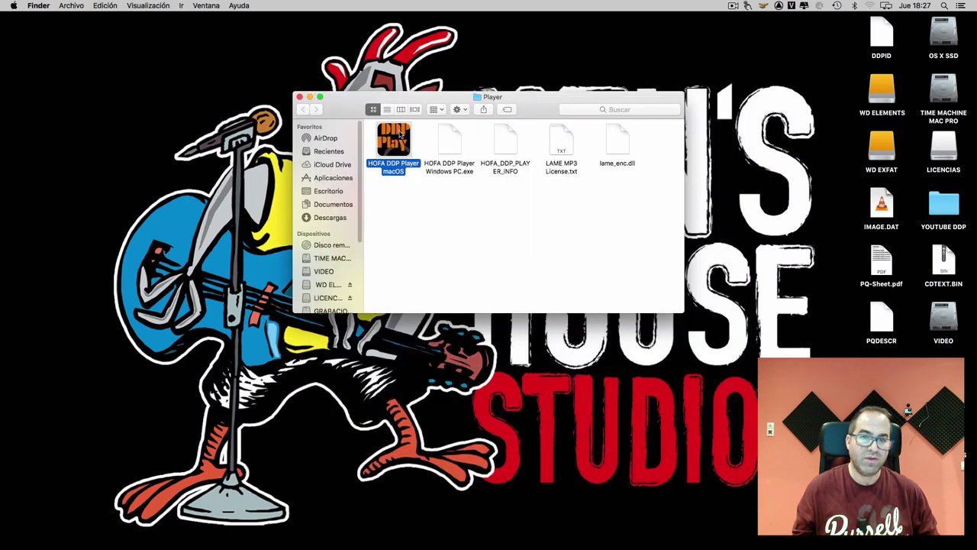
pyautogui.doubleClick(400, 134)
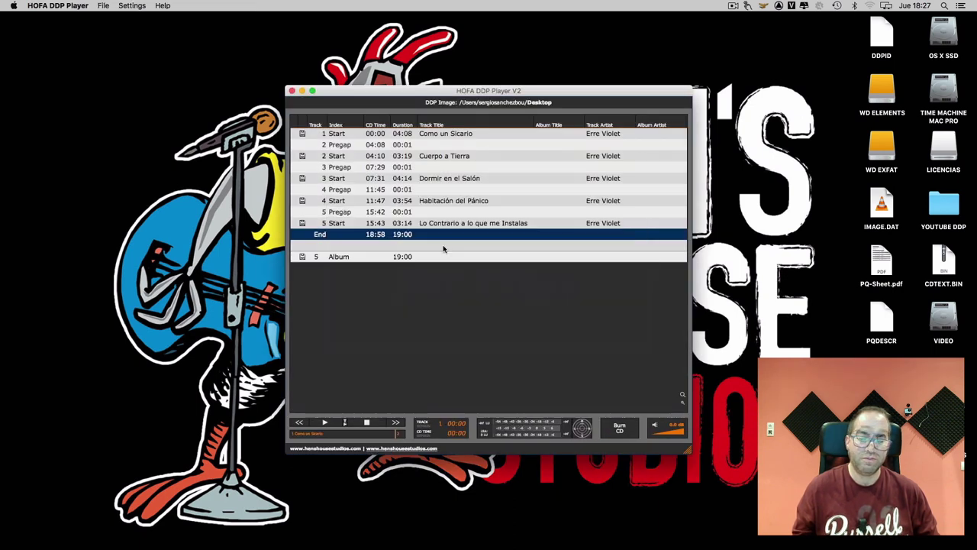
# Play from track 1, skip ahead to track 4 'Habitación del Pánico', and stop at 11:50
pyautogui.click(356, 133)
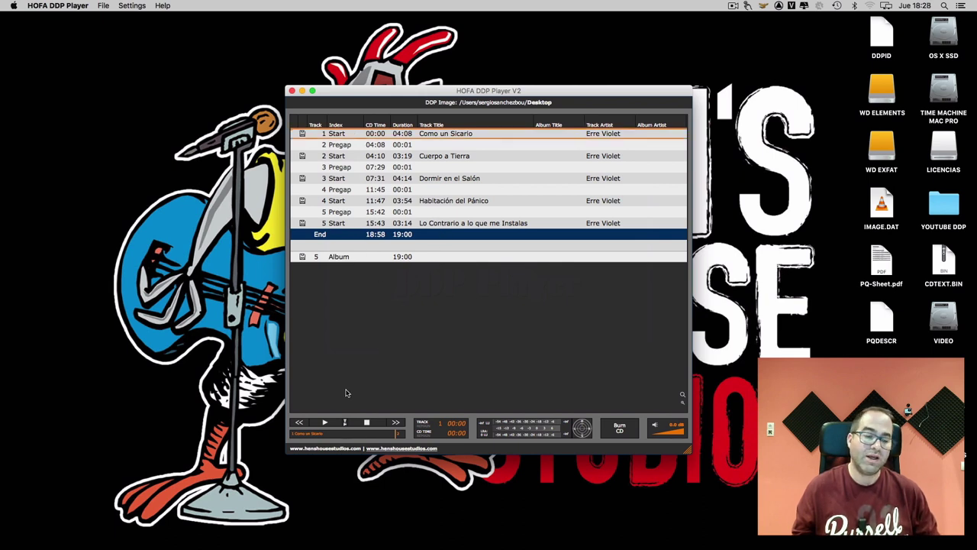
pyautogui.click(328, 423)
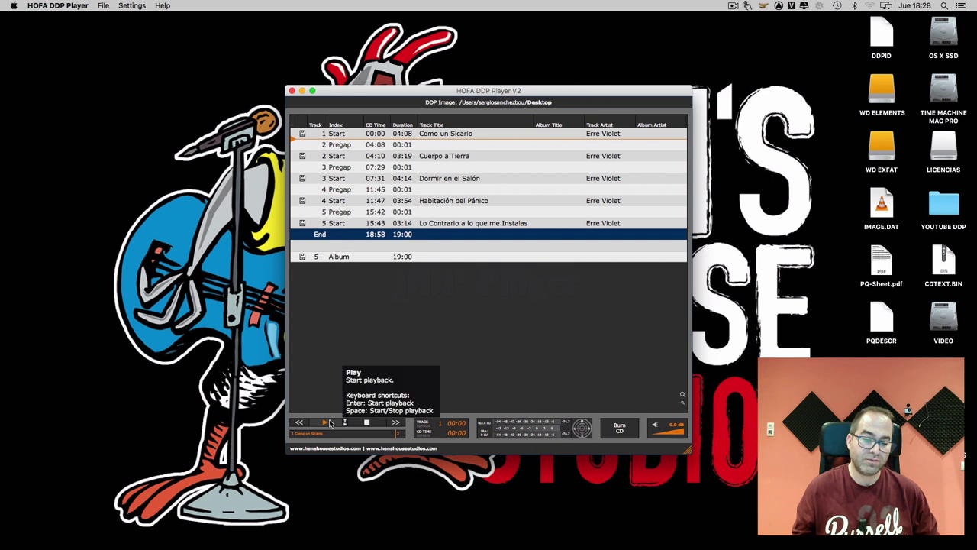
pyautogui.click(330, 423)
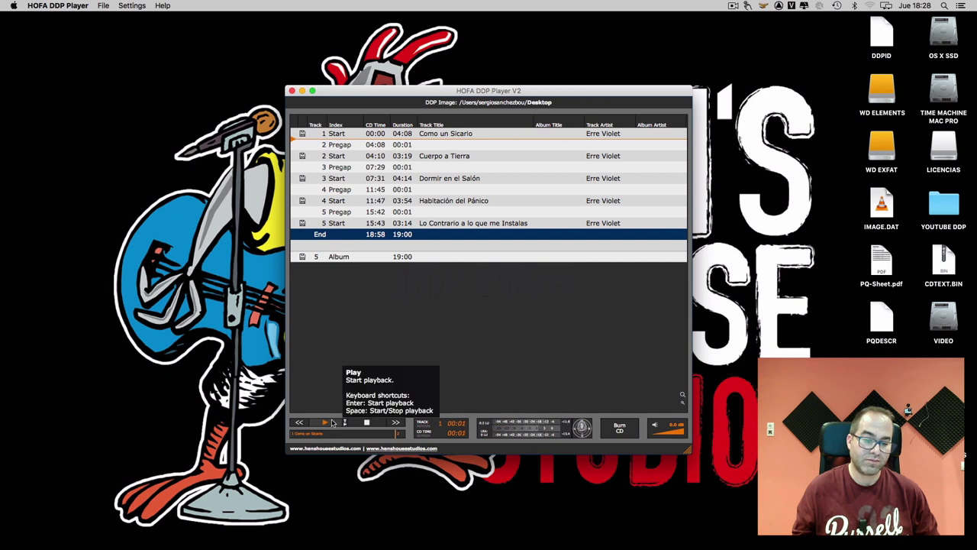
pyautogui.click(398, 424)
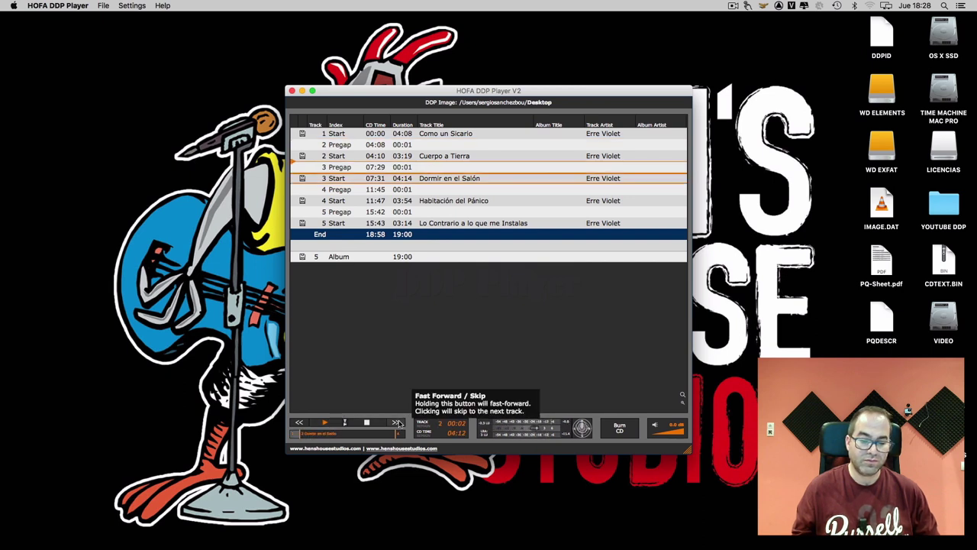
pyautogui.click(398, 423)
pyautogui.click(398, 423)
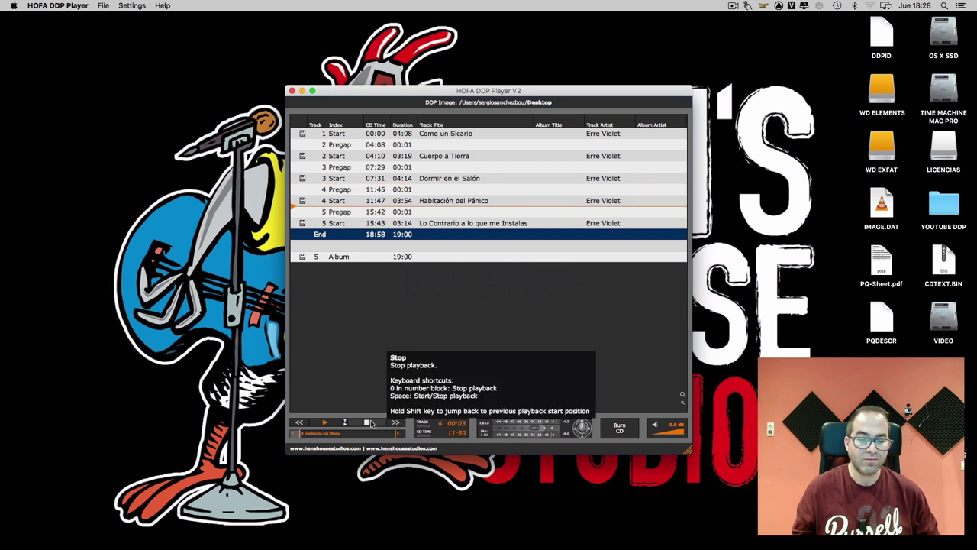
pyautogui.click(370, 423)
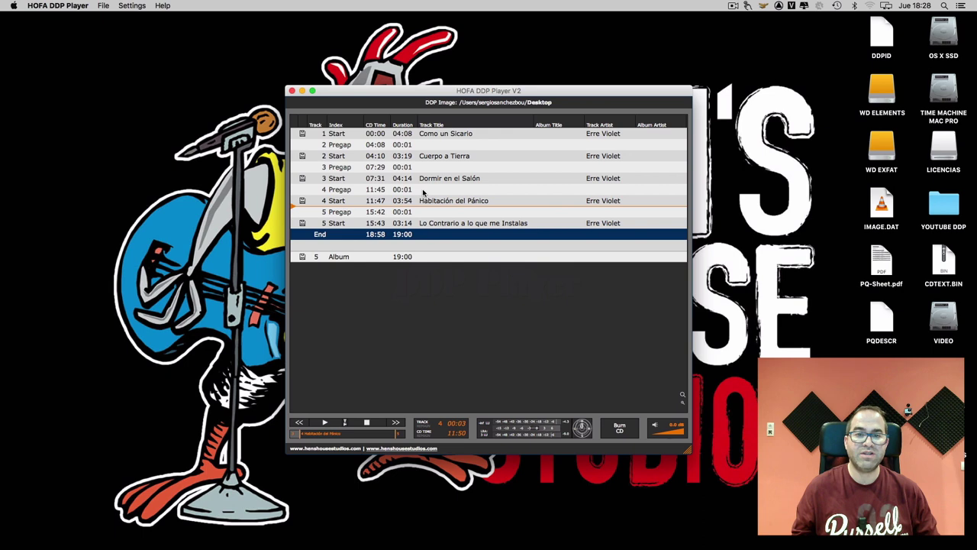
pyautogui.click(105, 7)
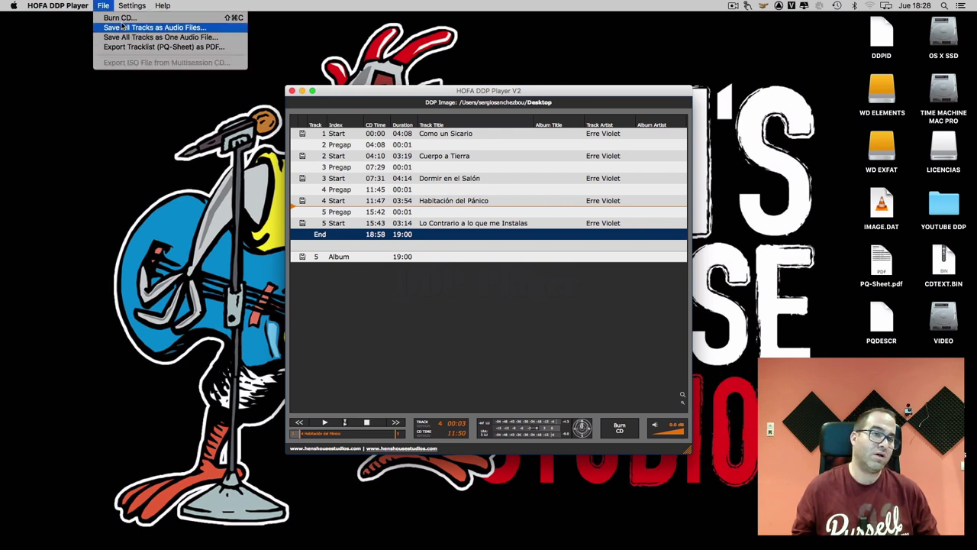
pyautogui.click(168, 131)
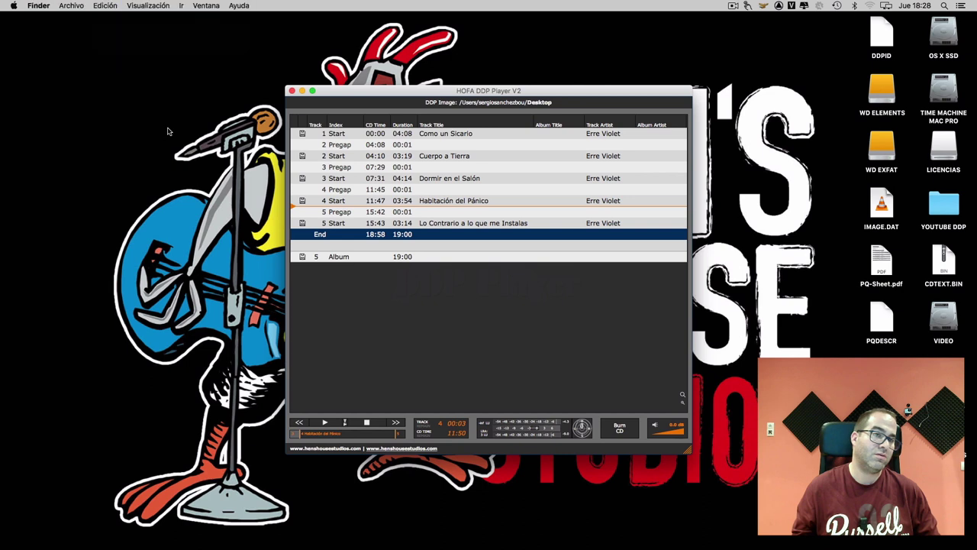